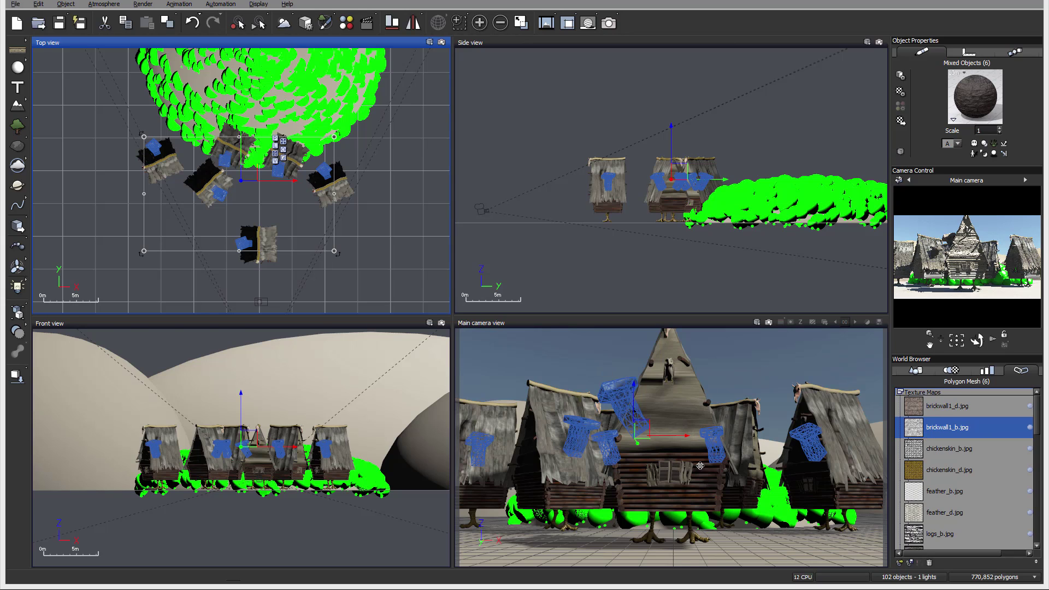
- Select the brickwall1, chickenskin and feather texture maps one after another to see which hut parts use each
{"action": "left_click", "coordinate": [927, 410]}
{"action": "left_click", "coordinate": [913, 430]}
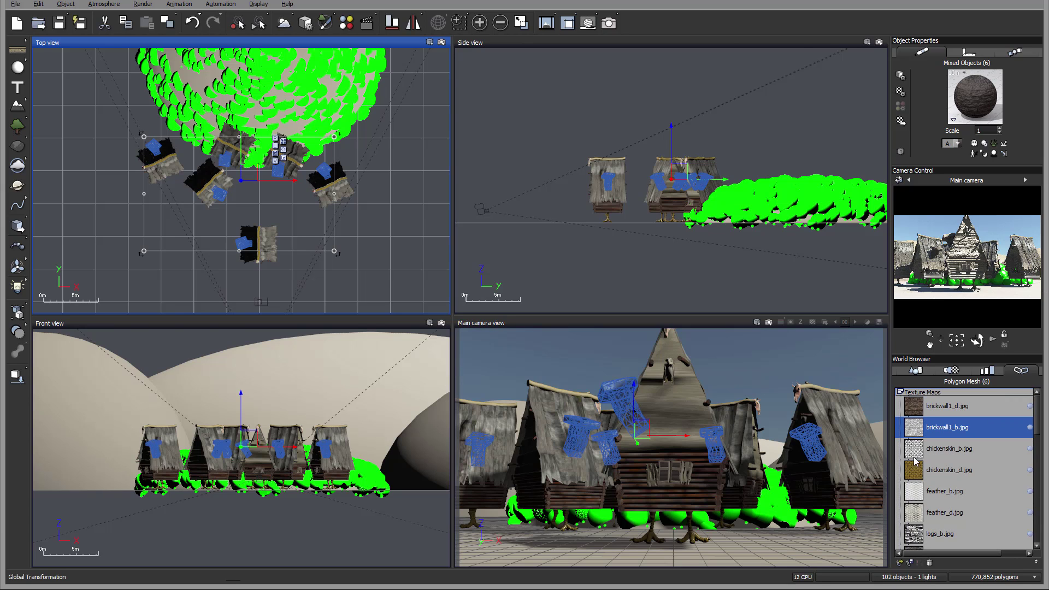
{"action": "left_click", "coordinate": [917, 450]}
{"action": "left_click", "coordinate": [918, 471]}
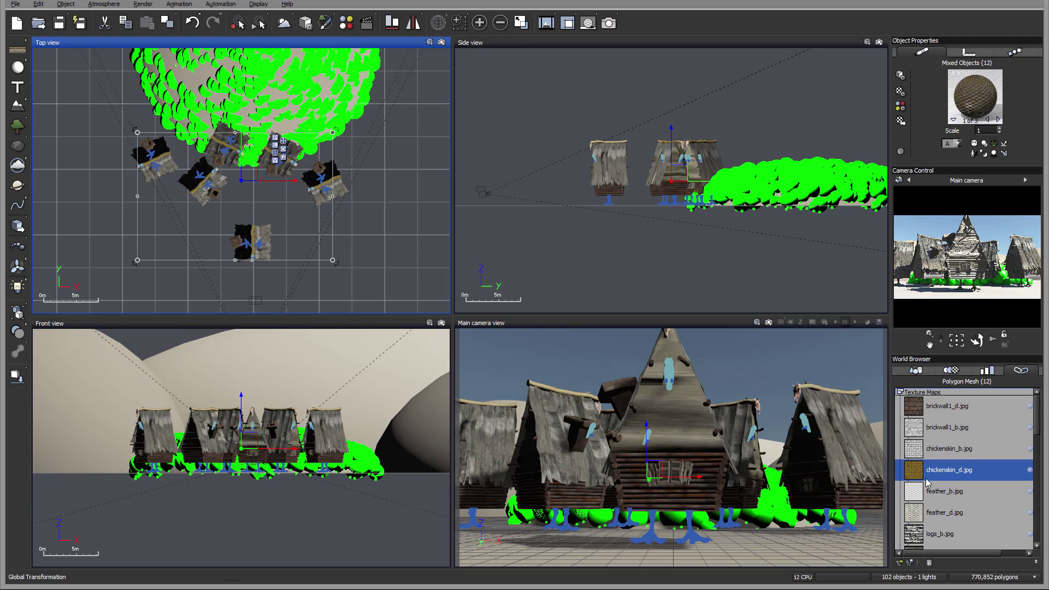
{"action": "left_click", "coordinate": [918, 494]}
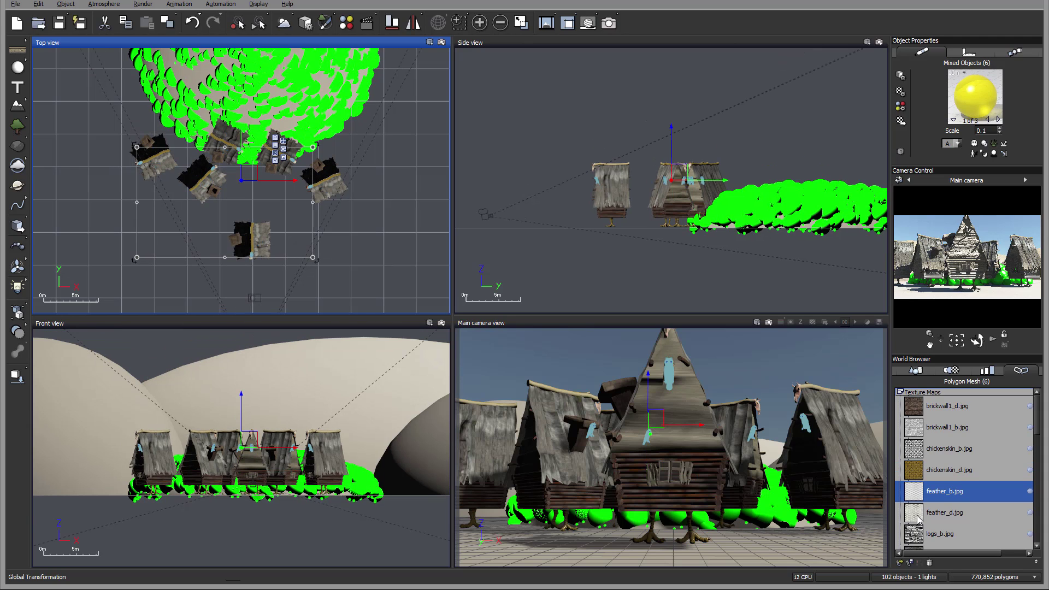
- Open the brickwall1_d.jpg texture map in Photoshop for editing and update it from its changed disk copy
{"action": "left_click", "coordinate": [915, 407]}
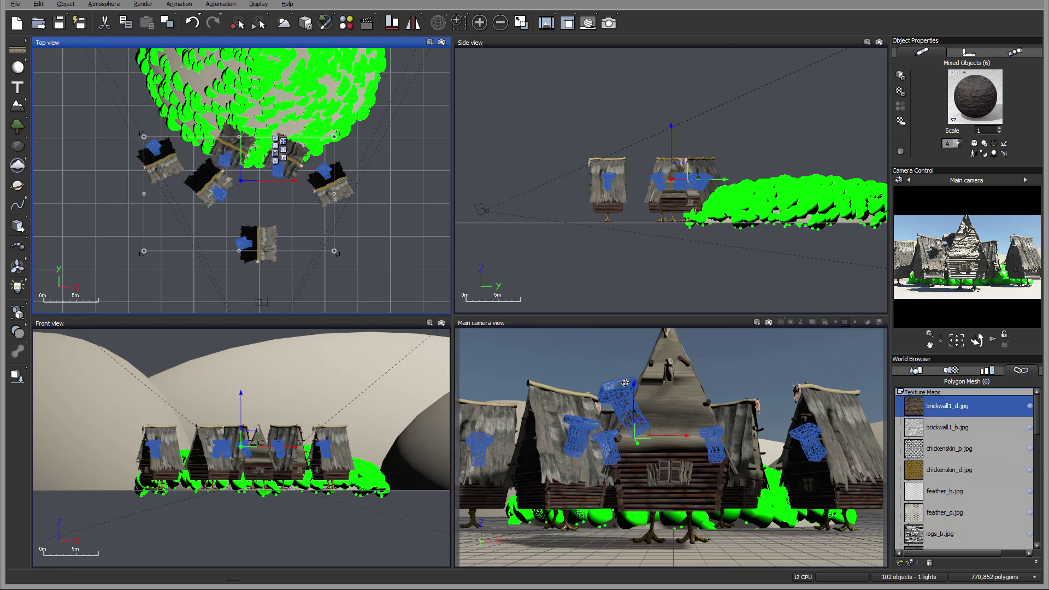
{"action": "double_click", "coordinate": [912, 407]}
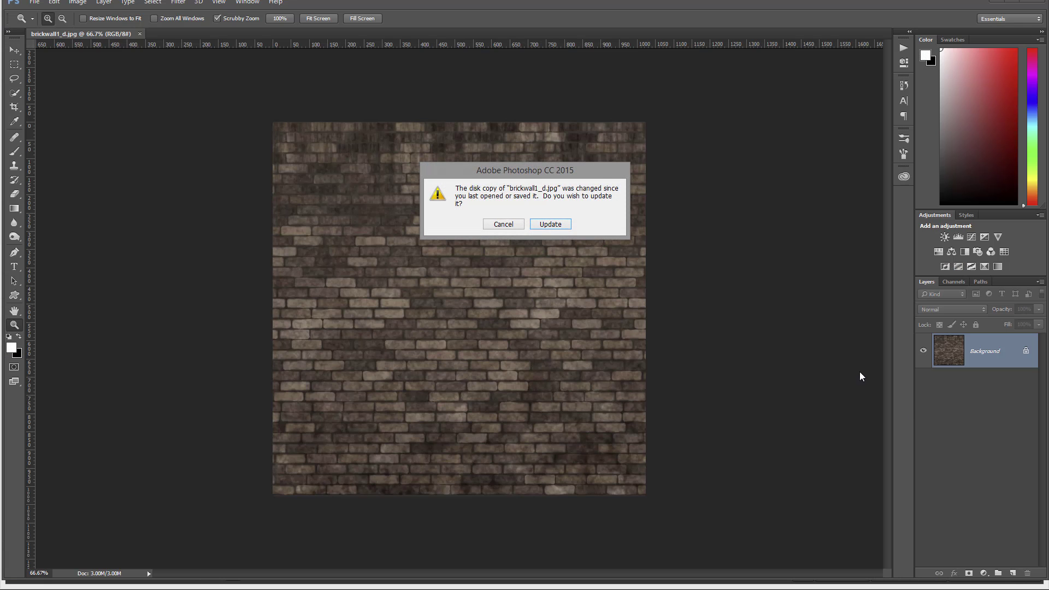
{"action": "left_click", "coordinate": [553, 225]}
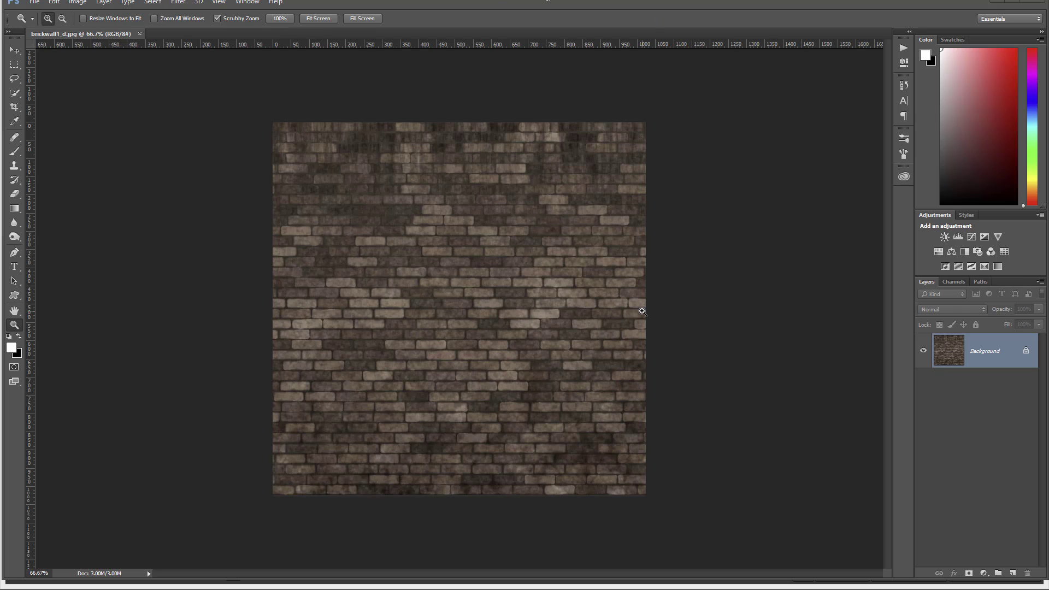
{"action": "double_click", "coordinate": [603, 4]}
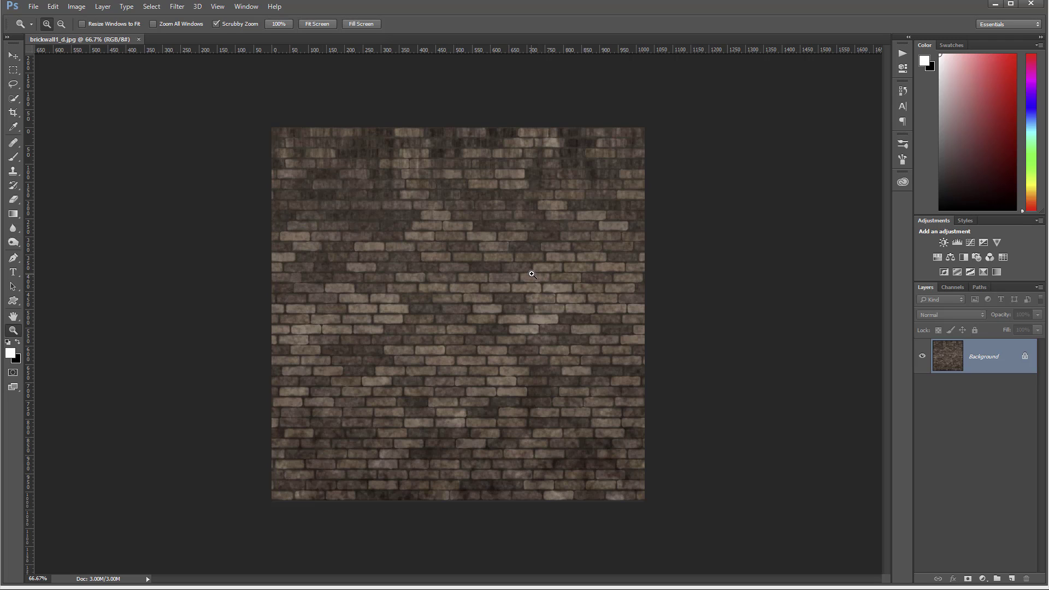
- Strongly raise the contrast and slightly lower the brightness of the brick texture, and try to save it as JPEG
{"action": "left_click", "coordinate": [77, 7]}
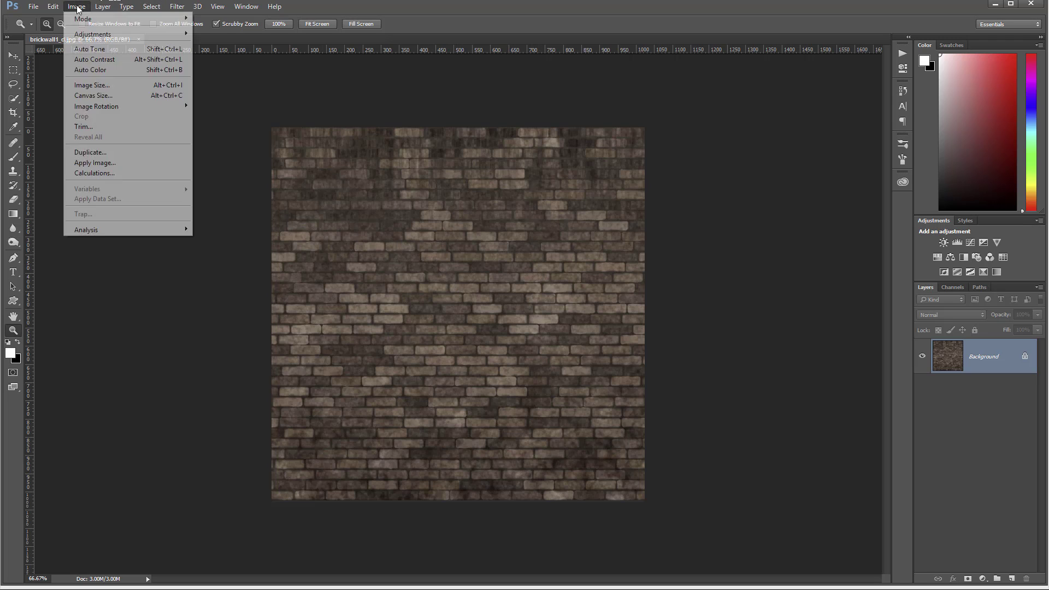
{"action": "mouse_move", "coordinate": [109, 34]}
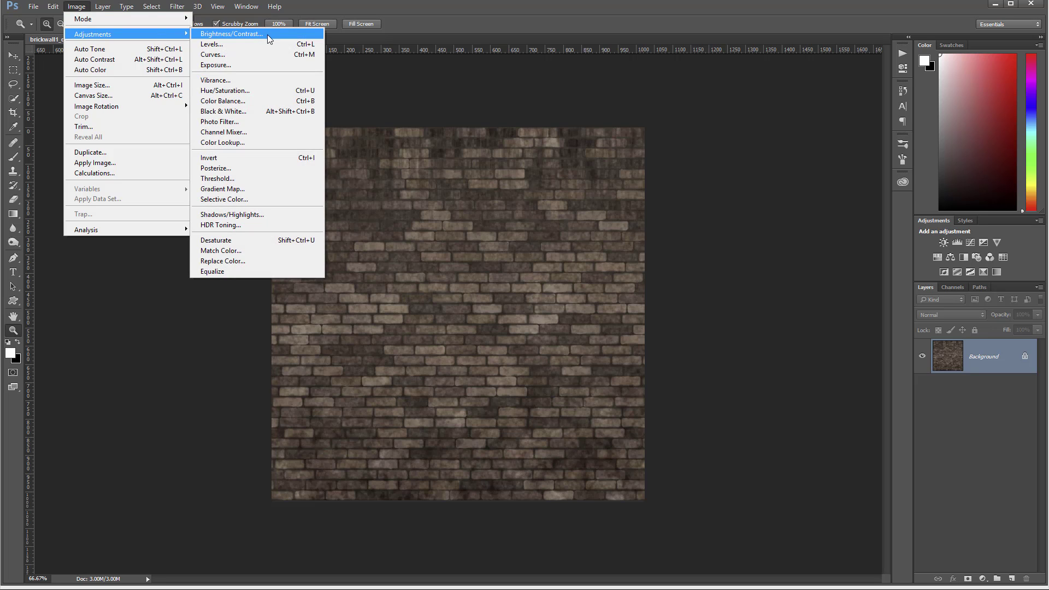
{"action": "left_click", "coordinate": [269, 34]}
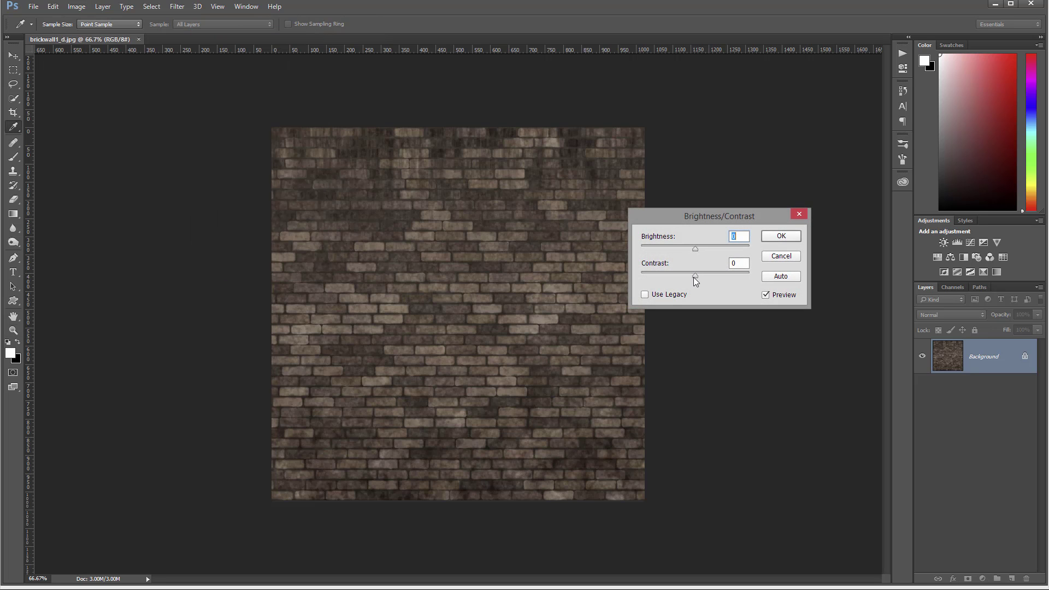
{"action": "left_click_drag", "start_coordinate": [695, 276], "coordinate": [745, 280]}
{"action": "mouse_move", "coordinate": [695, 248]}
{"action": "left_mouse_down"}
{"action": "mouse_move", "coordinate": [724, 251]}
{"action": "mouse_move", "coordinate": [687, 243]}
{"action": "left_mouse_up"}
{"action": "left_click", "coordinate": [781, 234]}
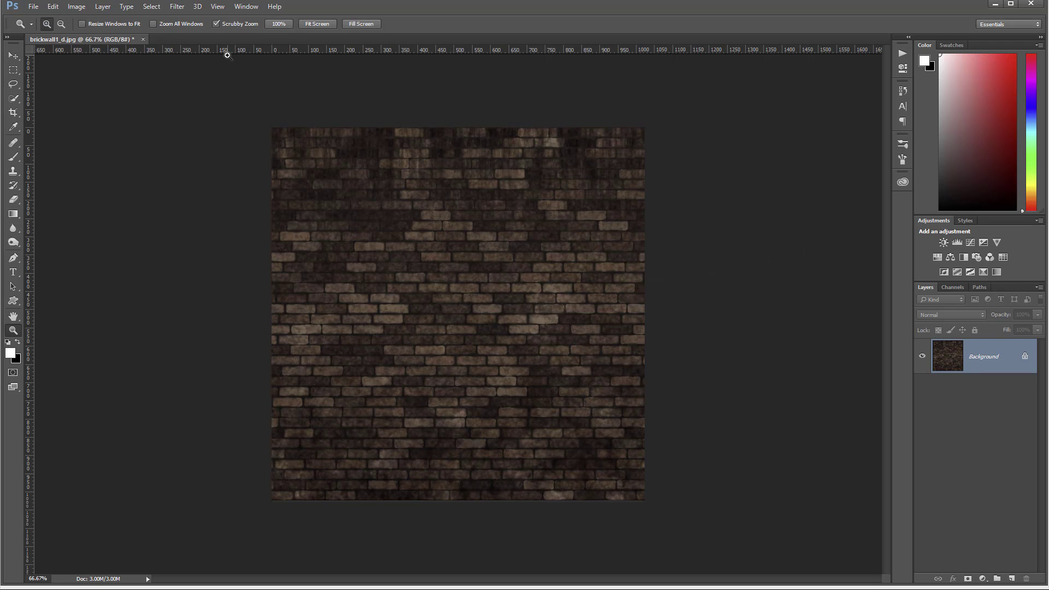
{"action": "key", "text": "ctrl+s"}
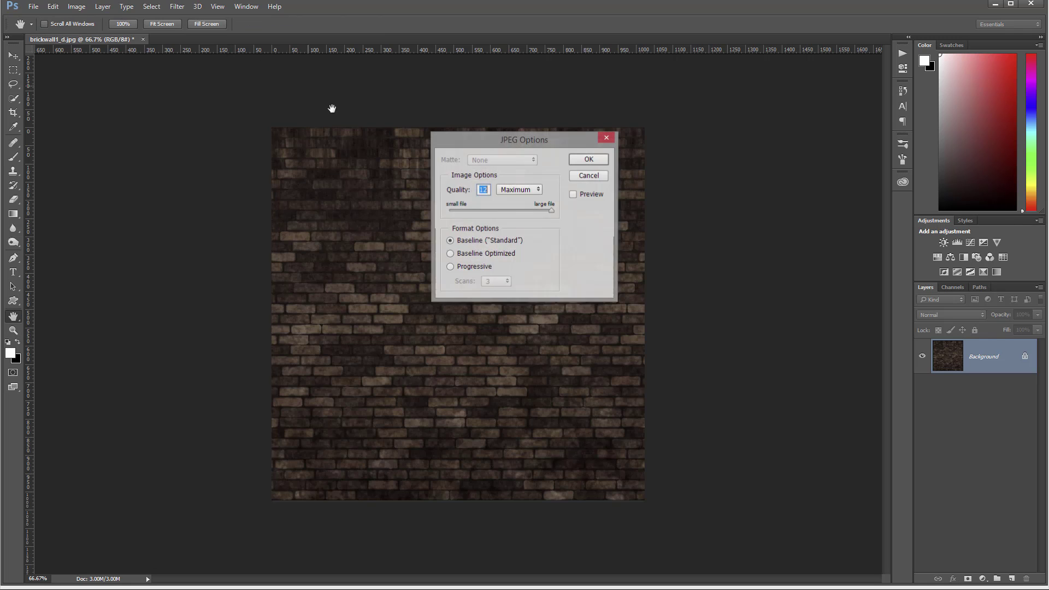
{"action": "left_click", "coordinate": [596, 178]}
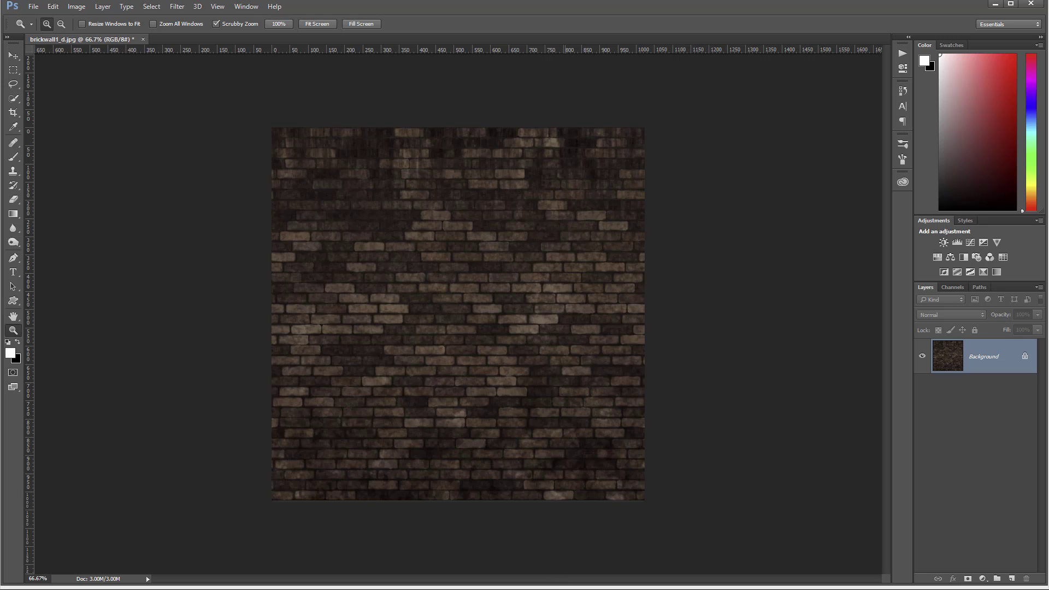
- Switch back to the Vue scene and examine the link options available for the brickwall1_d.jpg texture map
{"action": "key", "text": "alt+Tab"}
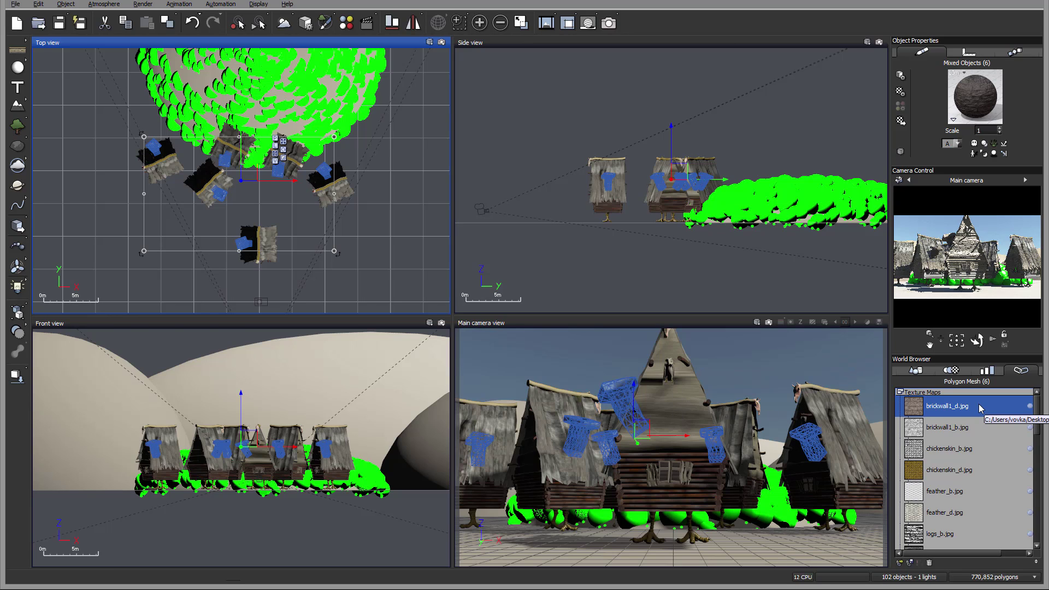
{"action": "right_click", "coordinate": [913, 405]}
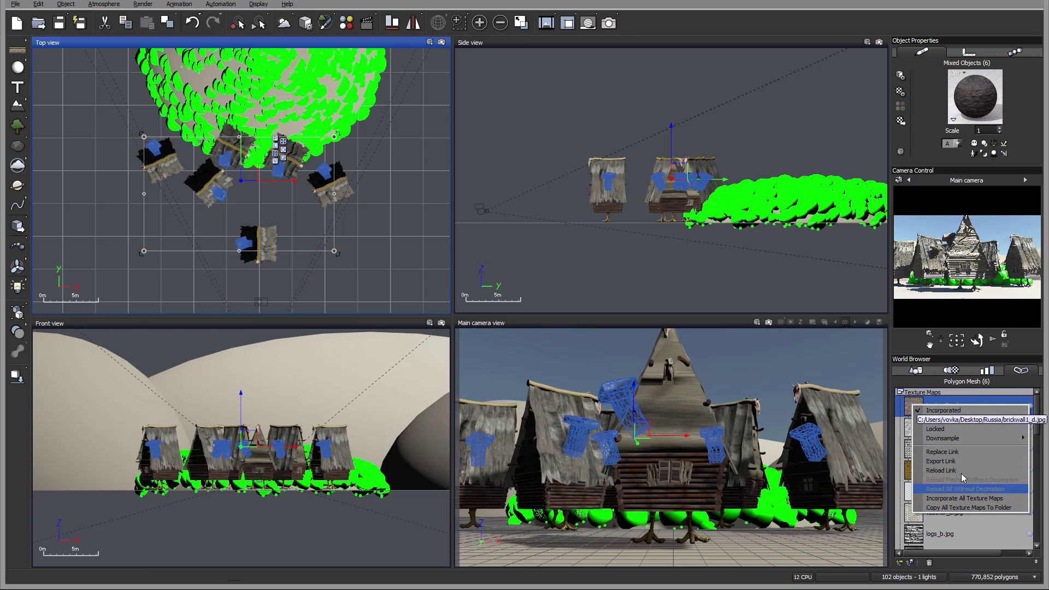
{"action": "left_click", "coordinate": [998, 538]}
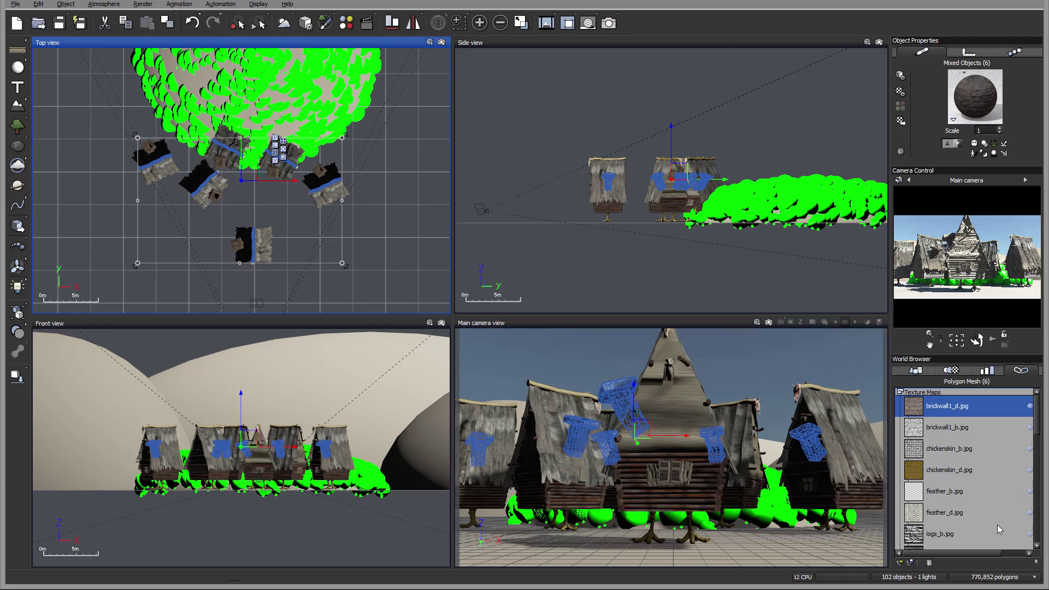
{"action": "right_click", "coordinate": [976, 409]}
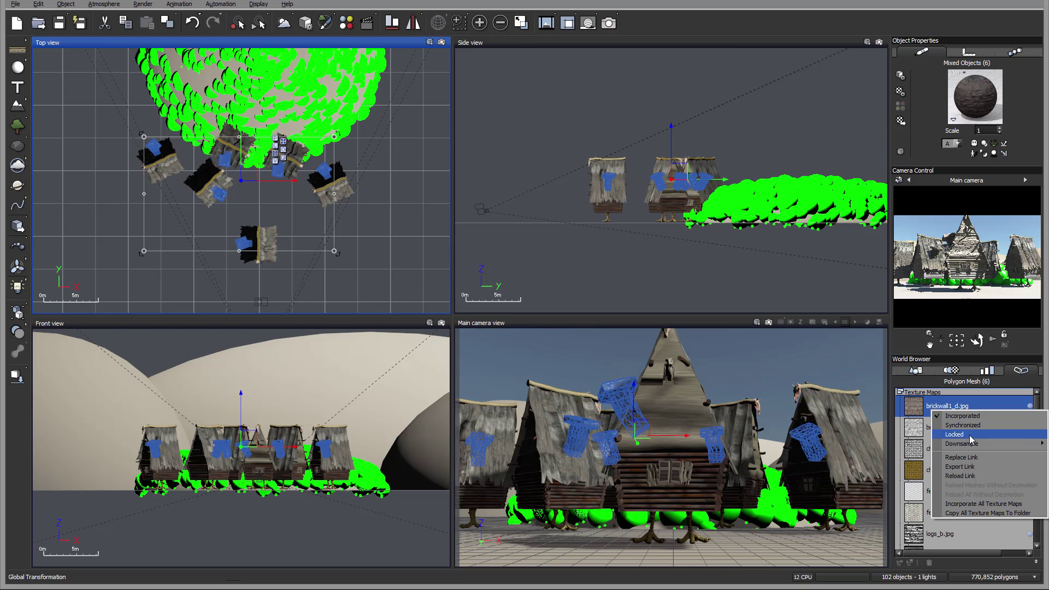
{"action": "mouse_move", "coordinate": [970, 448]}
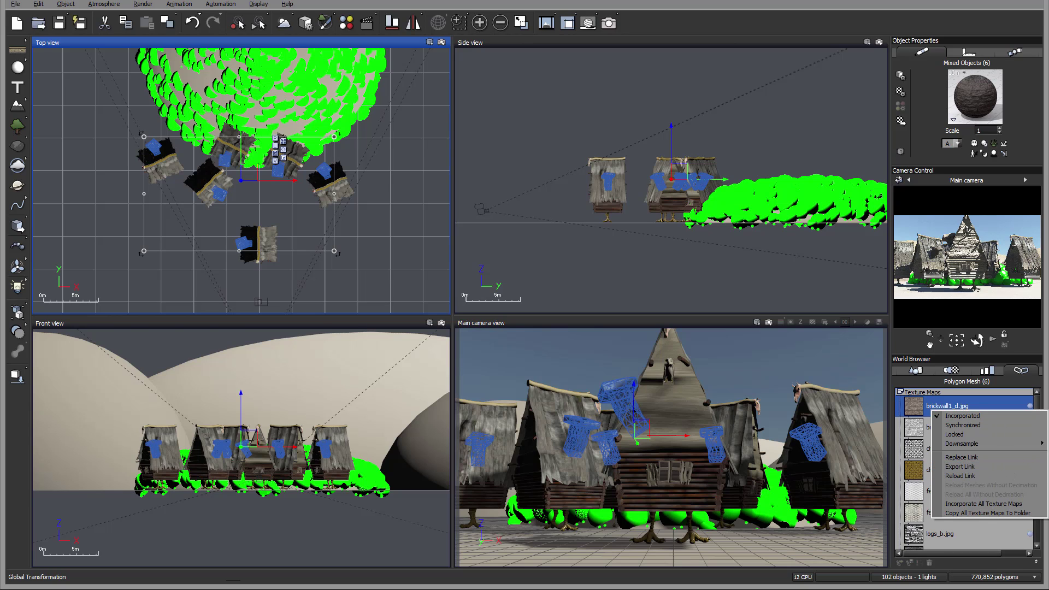
{"action": "left_click", "coordinate": [881, 349]}
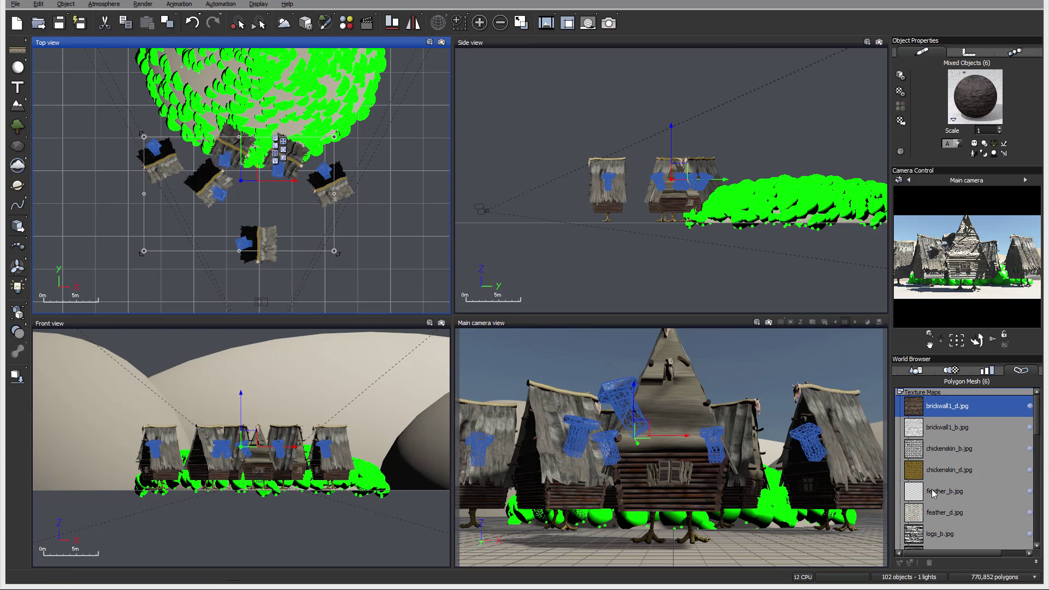
- Collapse the Texture Maps category and select the linked objects Hut, Hut0 and Hut01 in turn to locate them in the scene
{"action": "left_click", "coordinate": [915, 431]}
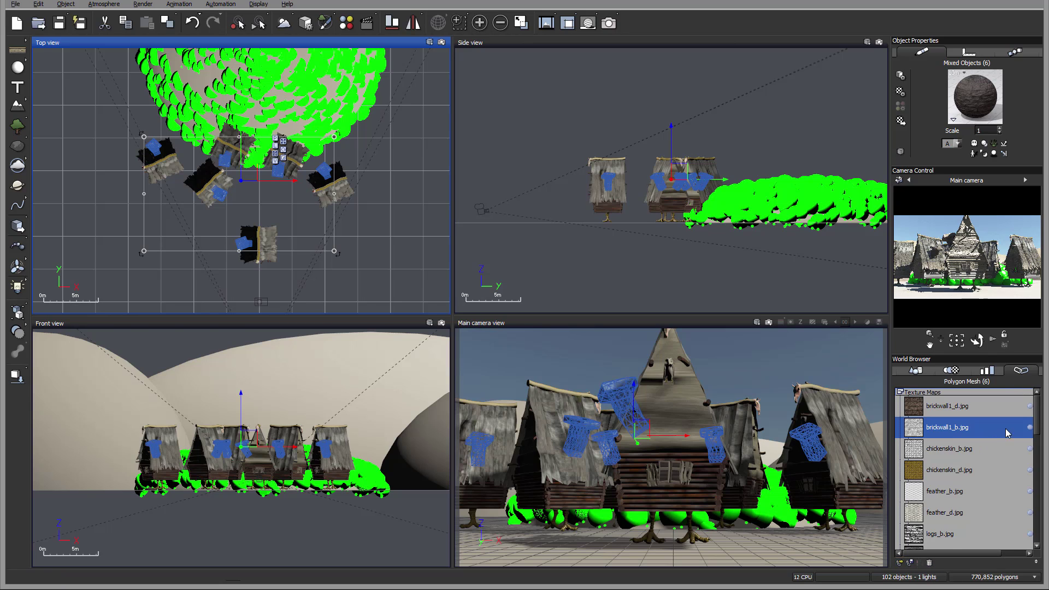
{"action": "left_click_drag", "start_coordinate": [1038, 407], "coordinate": [1045, 383]}
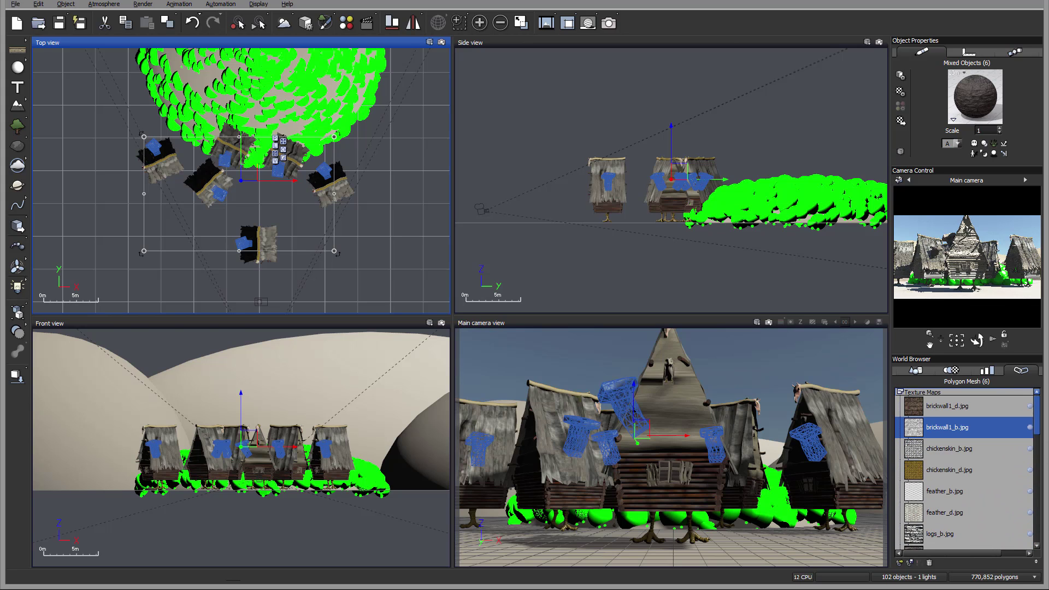
{"action": "left_click", "coordinate": [900, 393]}
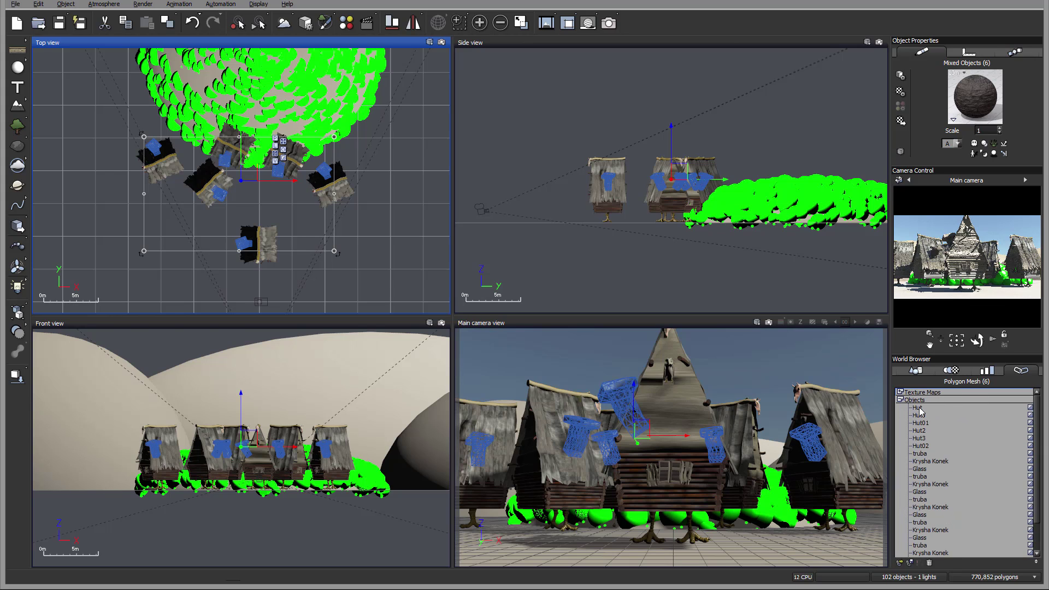
{"action": "left_click", "coordinate": [918, 408]}
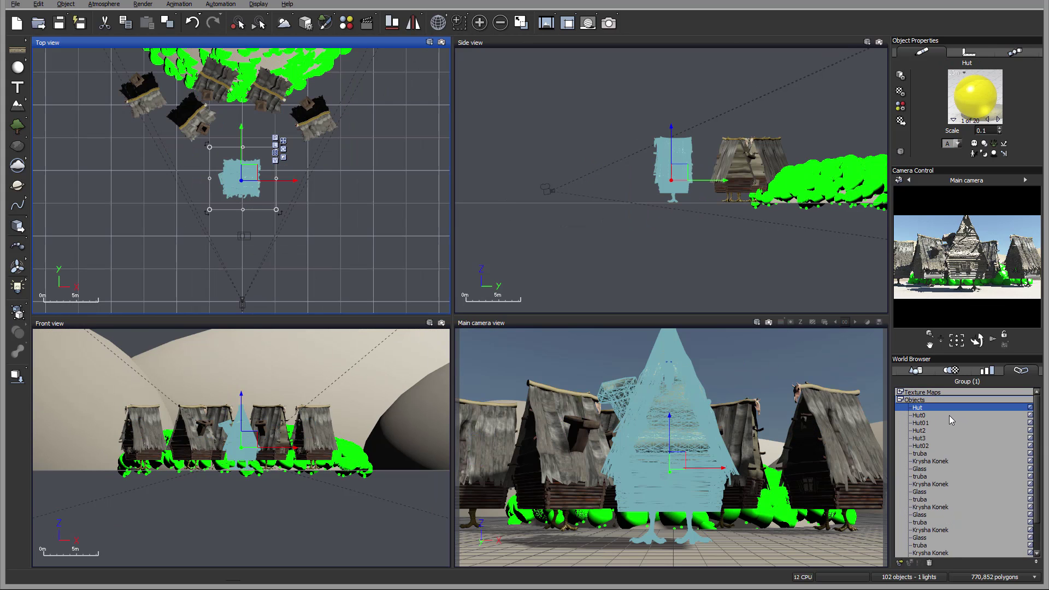
{"action": "left_click", "coordinate": [921, 416]}
{"action": "left_click", "coordinate": [922, 424]}
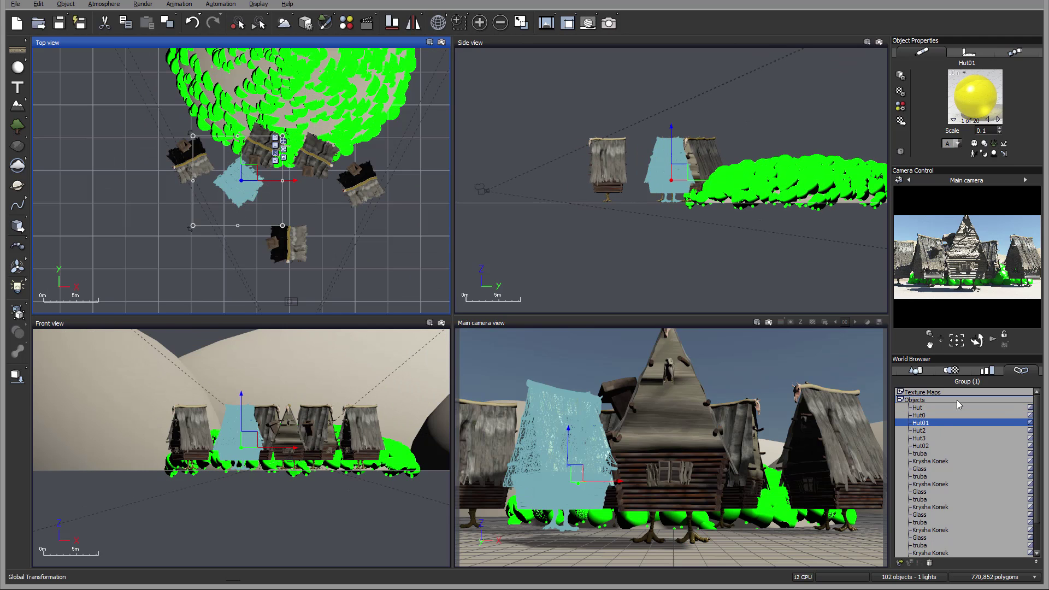
- Select the huts belonging to the Hut master object and return to the list of linked objects
{"action": "left_click", "coordinate": [988, 371]}
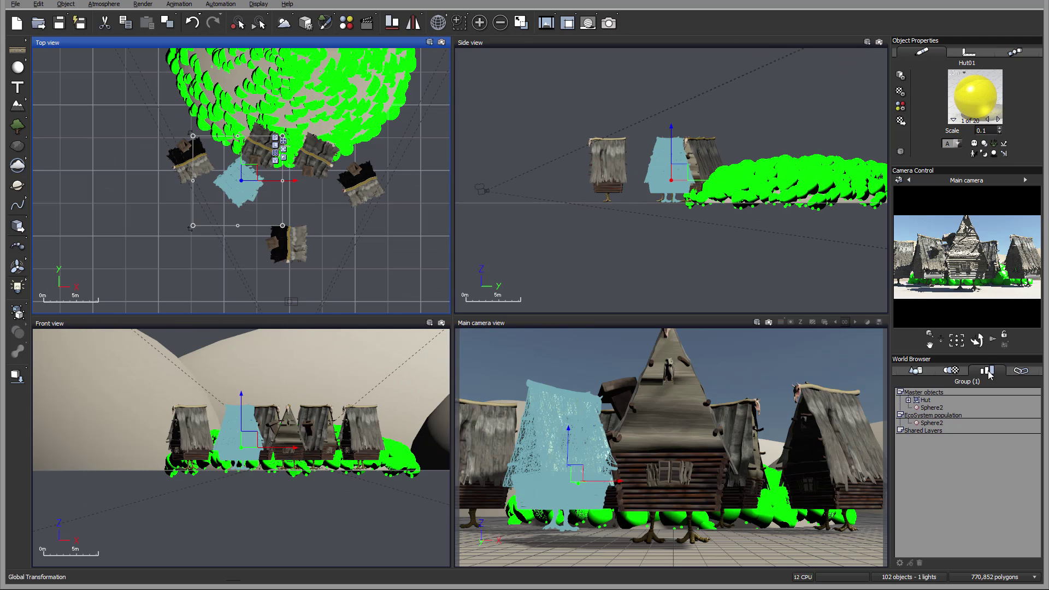
{"action": "left_click", "coordinate": [927, 402]}
{"action": "left_click", "coordinate": [1021, 371]}
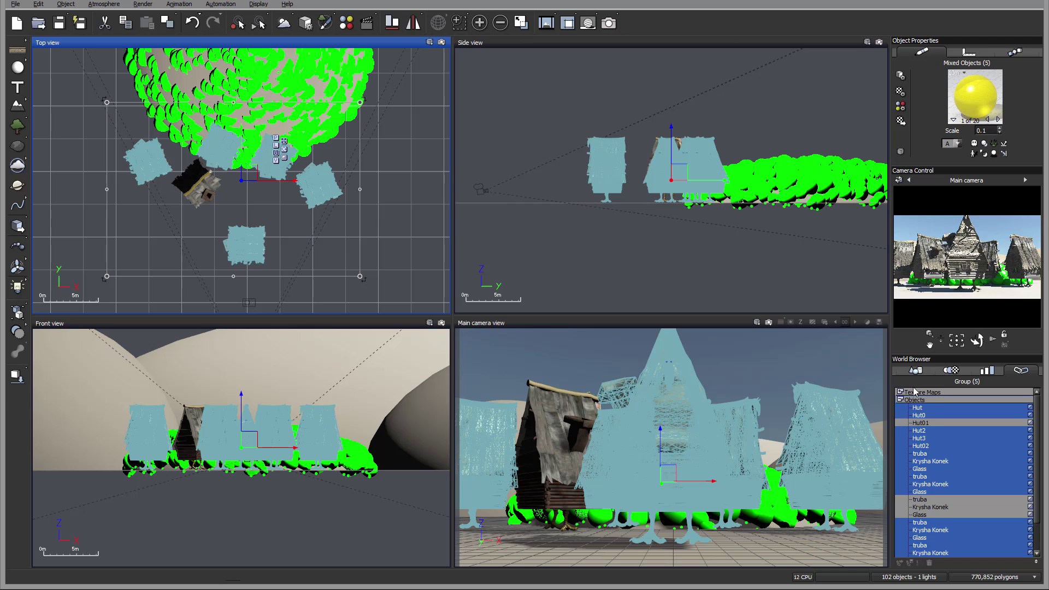
- Select the linked objects Hut2, Hut0, Hut3 and Hut02 individually to locate each one in the scene
{"action": "left_click", "coordinate": [919, 431]}
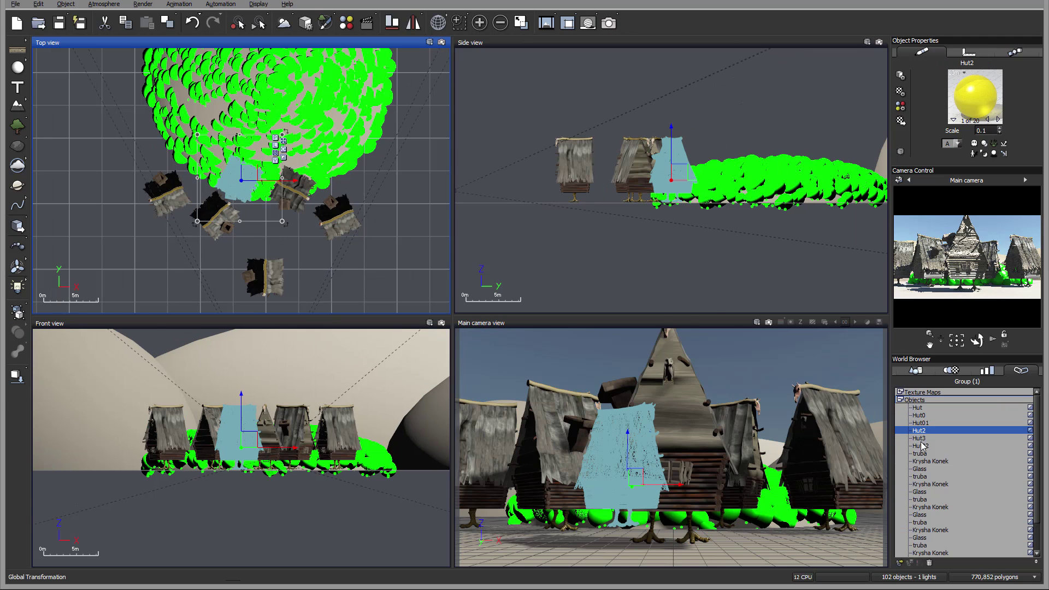
{"action": "left_click", "coordinate": [922, 446]}
{"action": "left_click", "coordinate": [919, 423]}
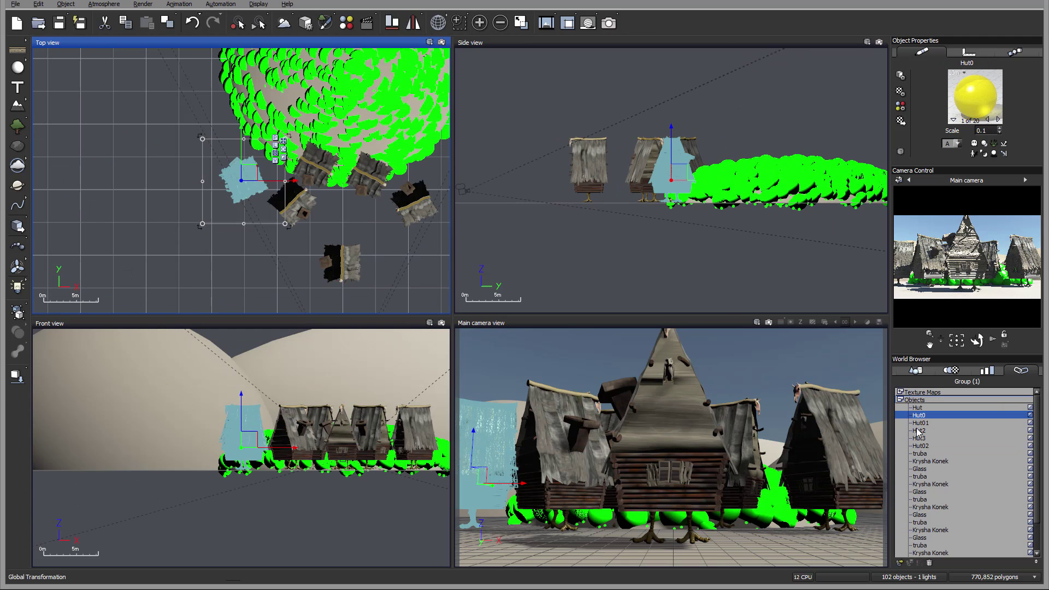
{"action": "left_click", "coordinate": [919, 439]}
{"action": "left_click", "coordinate": [922, 446]}
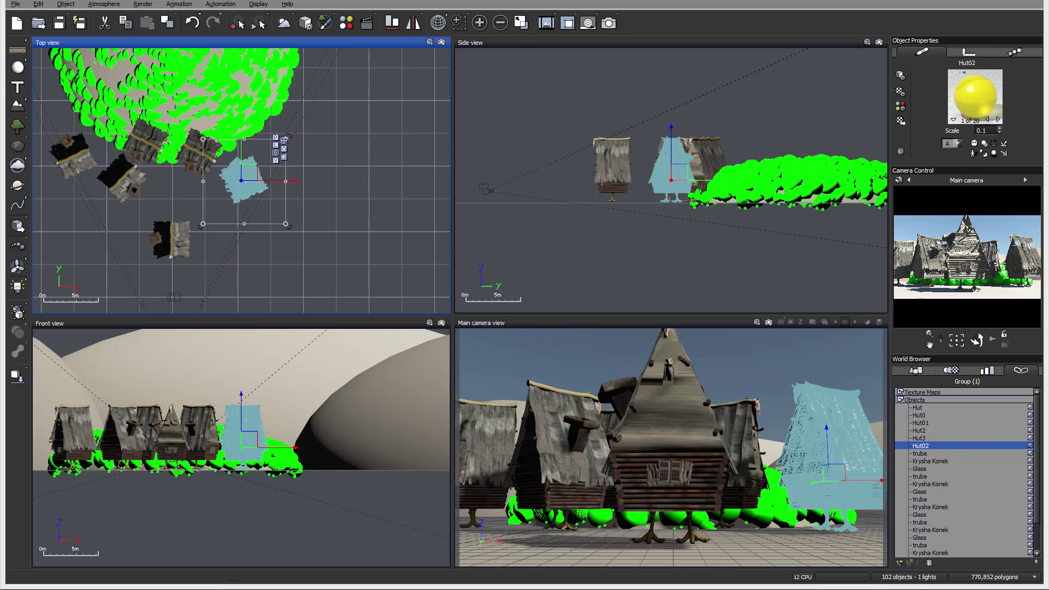
- Examine the Polygon Mesh Options of Hut02 and close them without changing any setting
{"action": "double_click", "coordinate": [1031, 449]}
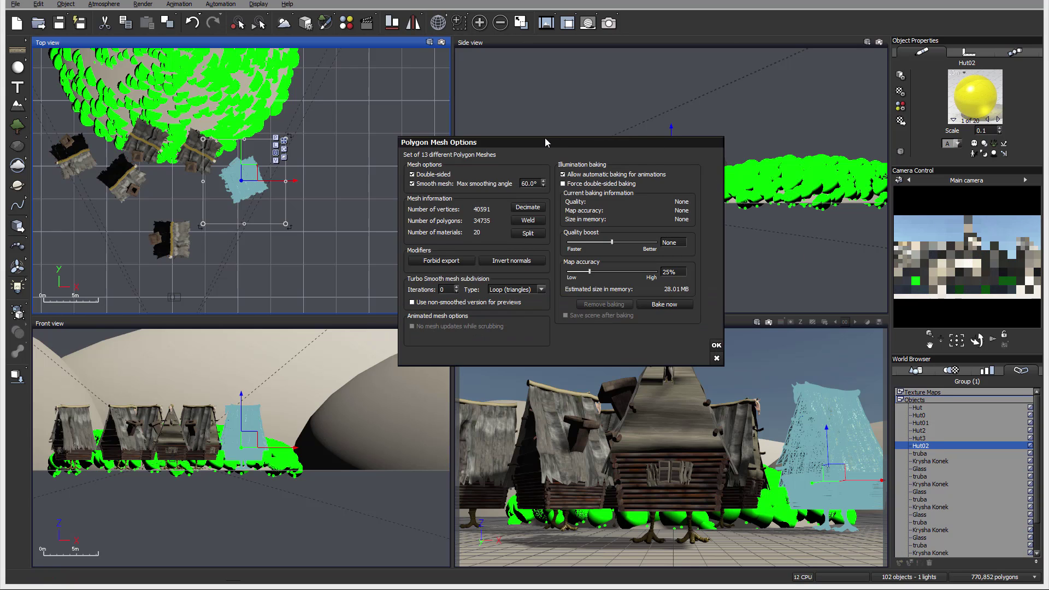
{"action": "left_click_drag", "start_coordinate": [546, 143], "coordinate": [592, 195]}
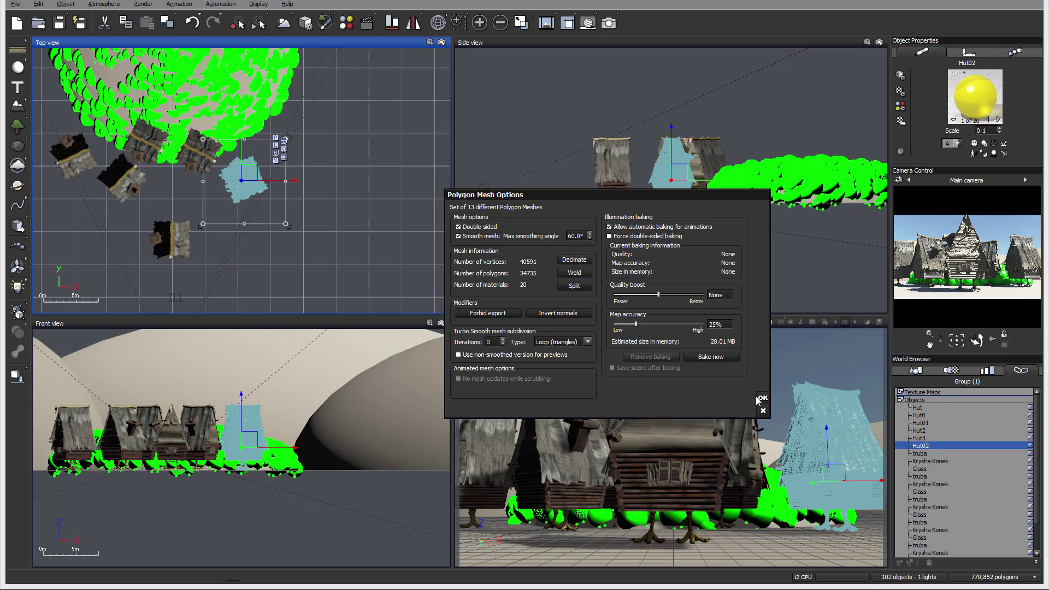
{"action": "left_click", "coordinate": [763, 411]}
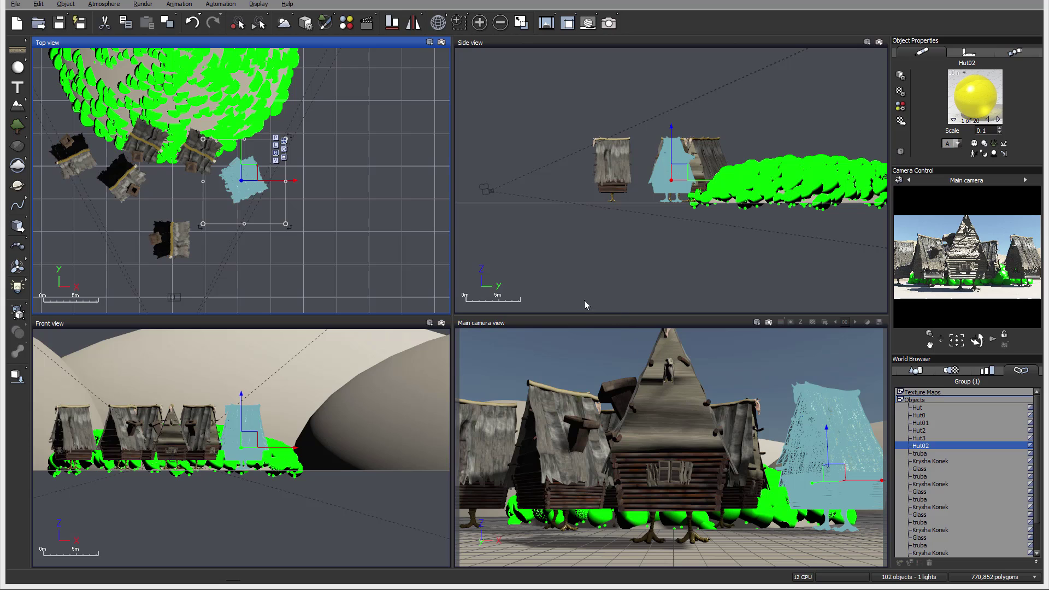
- Expand the Texture Maps category again and look through the list of linked texture maps
{"action": "left_click", "coordinate": [982, 372]}
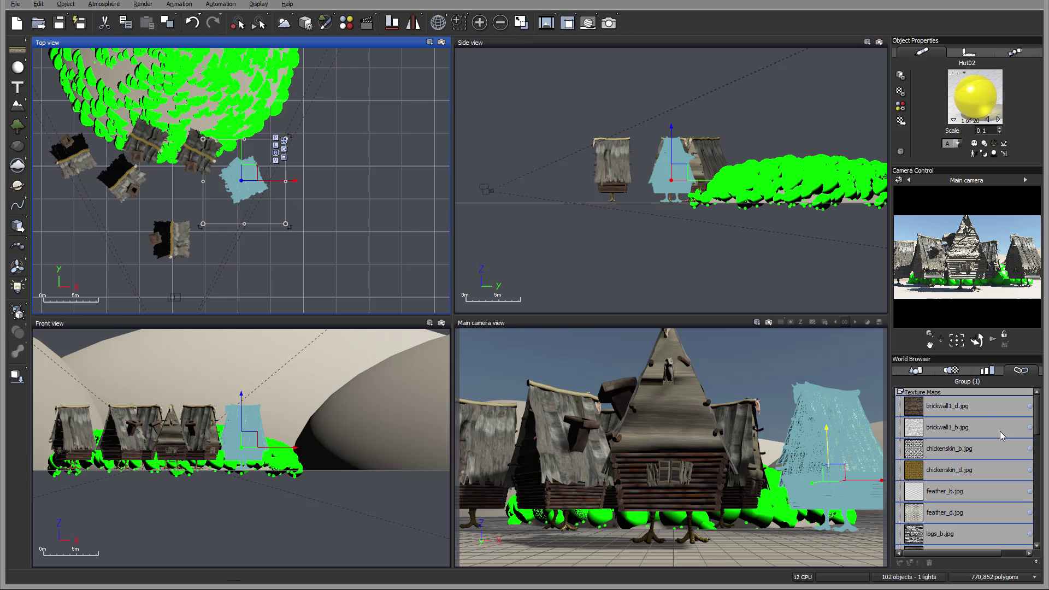
{"action": "left_click_drag", "start_coordinate": [1037, 417], "coordinate": [1038, 456]}
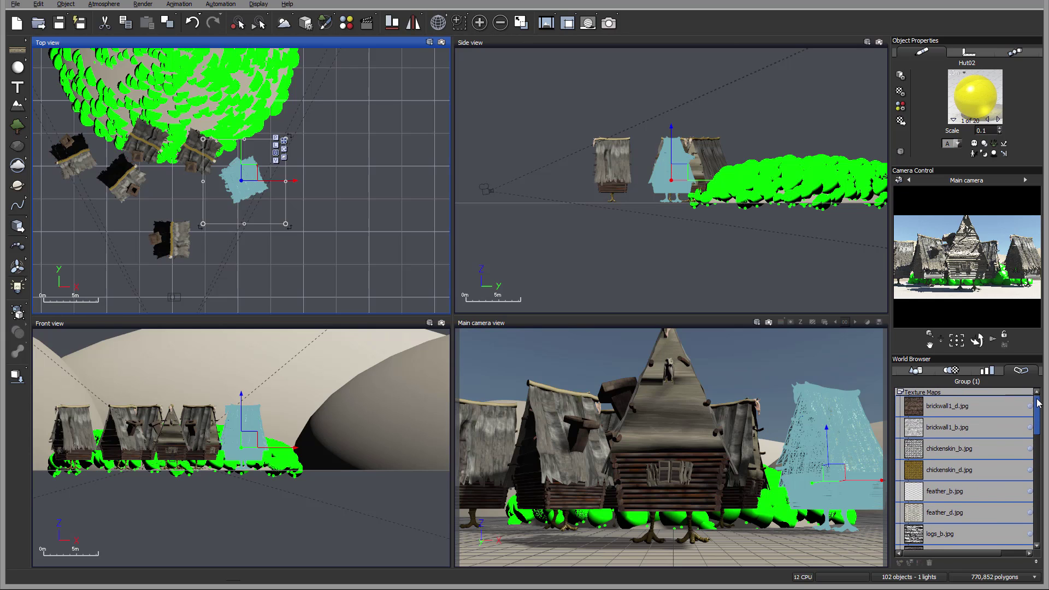
{"action": "left_click_drag", "start_coordinate": [1036, 456], "coordinate": [1037, 414]}
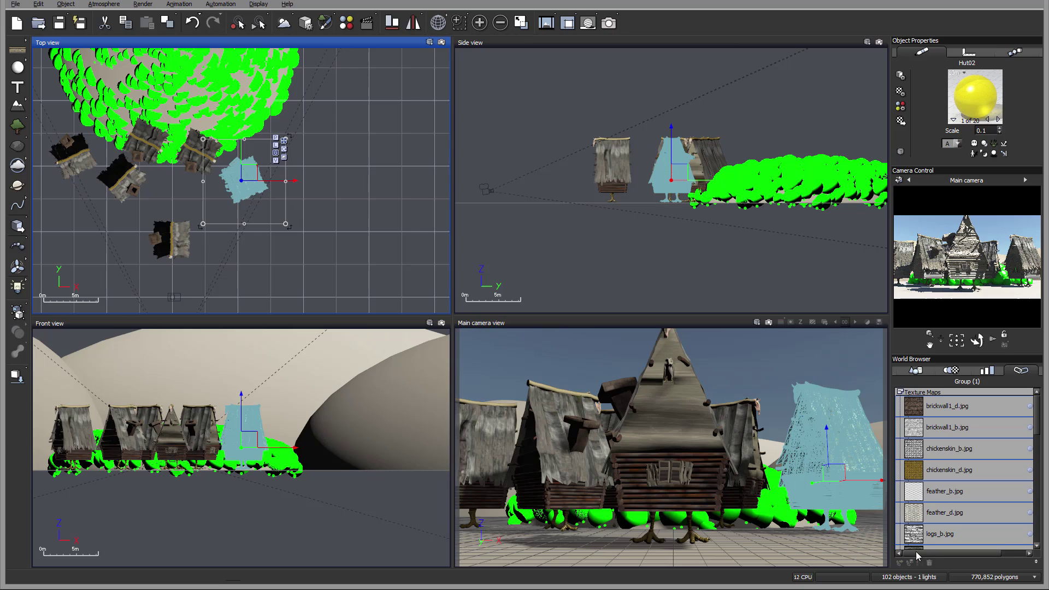